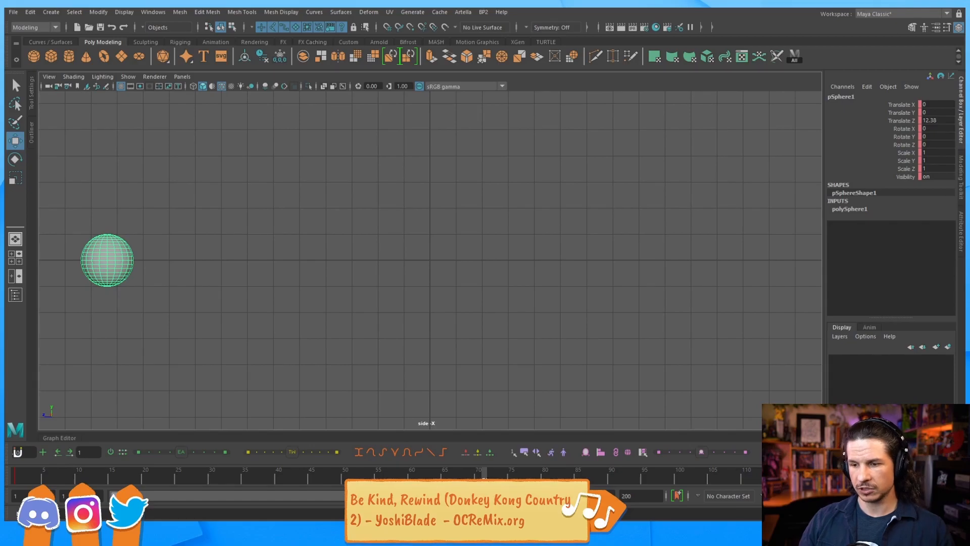
Key the sphere at frame 73, end playback at frame 80, and slide it right
{"action": "key", "text": "s"}
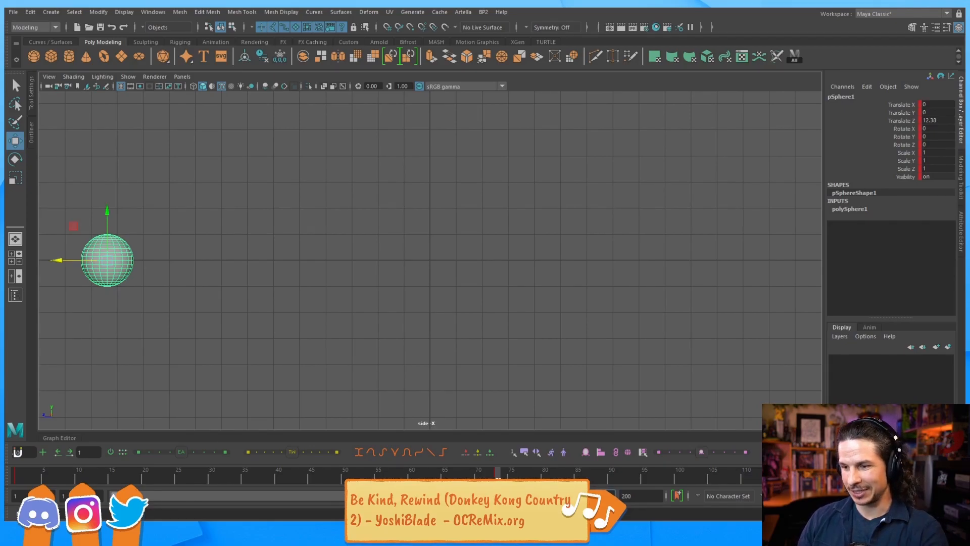
{"action": "key", "text": "Return"}
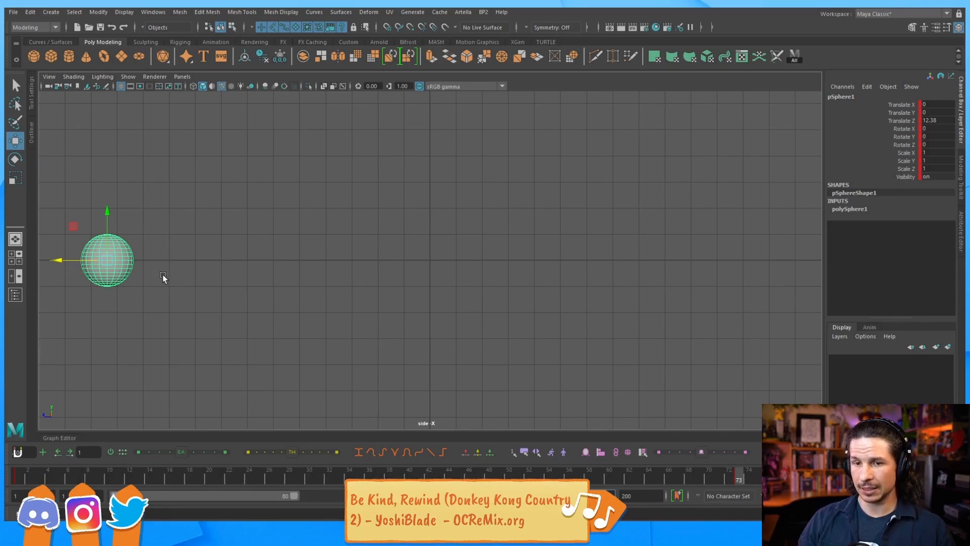
{"action": "left_click_drag", "start_coordinate": [59, 261], "coordinate": [704, 314]}
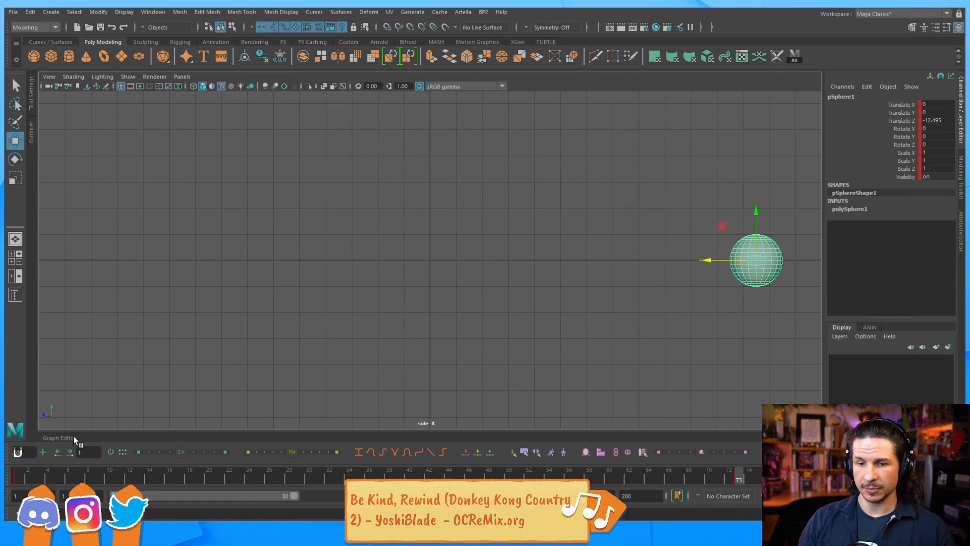
Insert a key at frame 42 on the Translate Z curve and lower it
{"action": "key", "text": "g"}
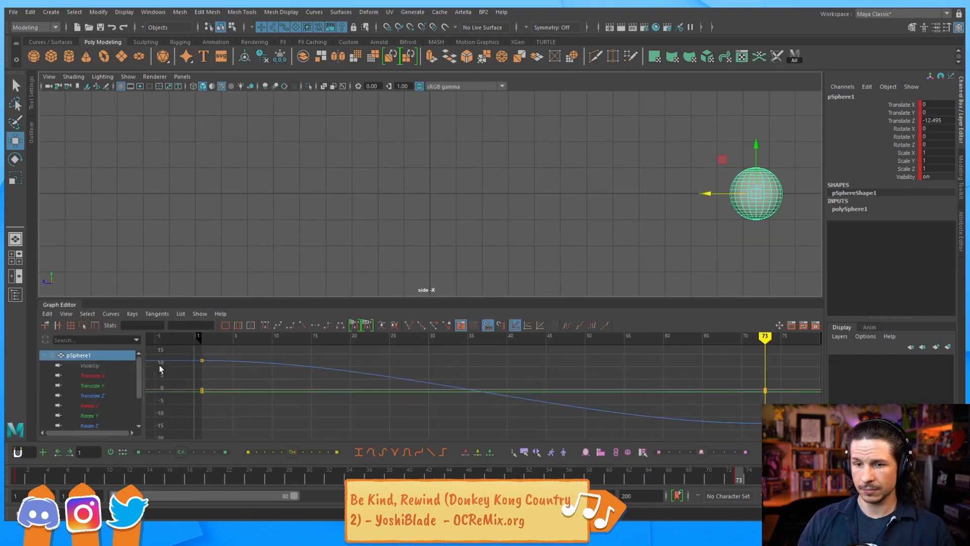
{"action": "left_click", "coordinate": [270, 361]}
{"action": "left_click", "coordinate": [390, 361]}
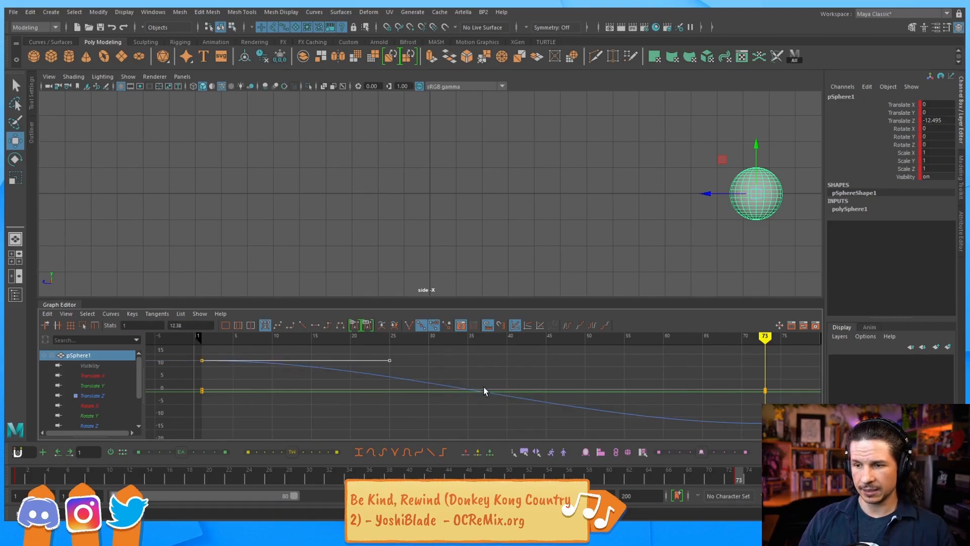
{"action": "key", "text": "i"}
{"action": "middle_click", "coordinate": [523, 400]}
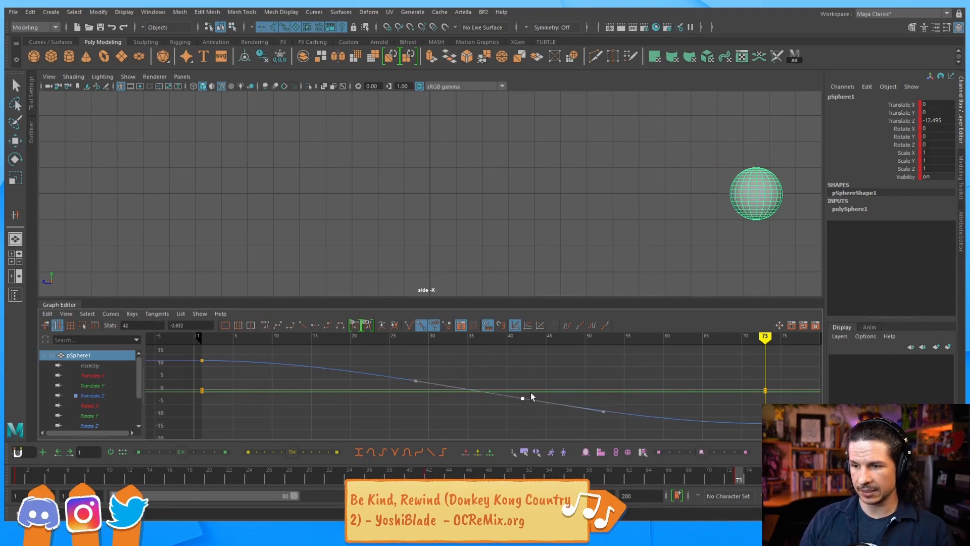
{"action": "middle_click_drag", "start_coordinate": [523, 378], "coordinate": [523, 384], "text": "shift"}
Pull the frame-1 out-tangent down to steepen the start, then nudge the frame-42 key lower
{"action": "left_click_drag", "start_coordinate": [234, 337], "coordinate": [240, 339]}
{"action": "left_click", "coordinate": [202, 361]}
{"action": "left_click", "coordinate": [308, 360]}
{"action": "middle_click_drag", "start_coordinate": [334, 368], "coordinate": [333, 387]}
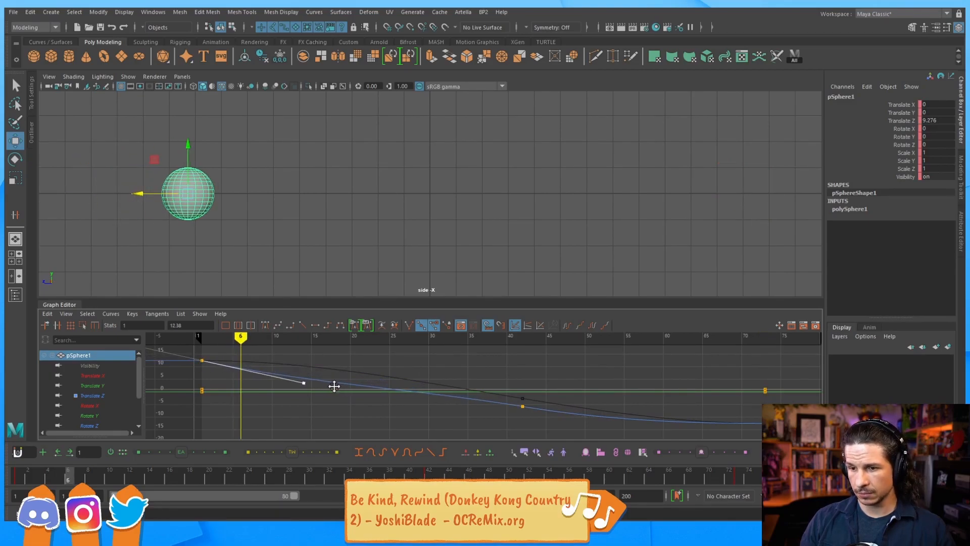
{"action": "left_click_drag", "start_coordinate": [498, 429], "coordinate": [536, 396]}
{"action": "left_click", "coordinate": [265, 325]}
{"action": "middle_click_drag", "start_coordinate": [526, 370], "coordinate": [534, 384]}
Deselect the curve, return to frame 1 and play the animation
{"action": "left_click", "coordinate": [264, 423]}
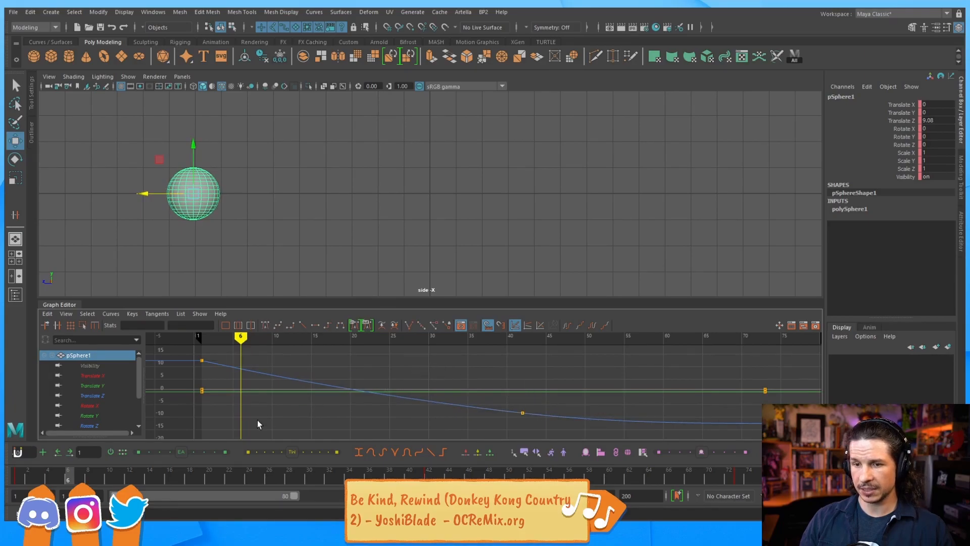
{"action": "left_click_drag", "start_coordinate": [29, 477], "coordinate": [17, 478]}
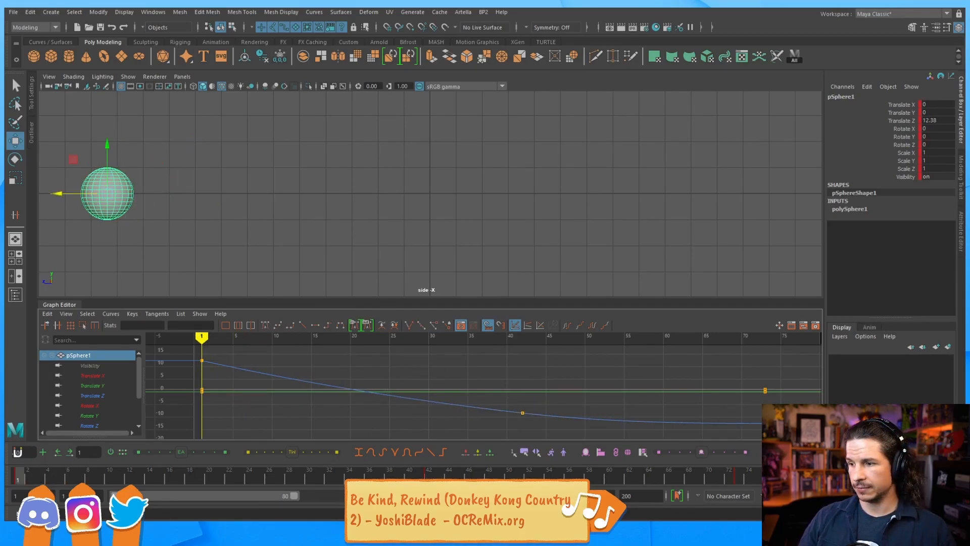
{"action": "key", "text": "alt+v"}
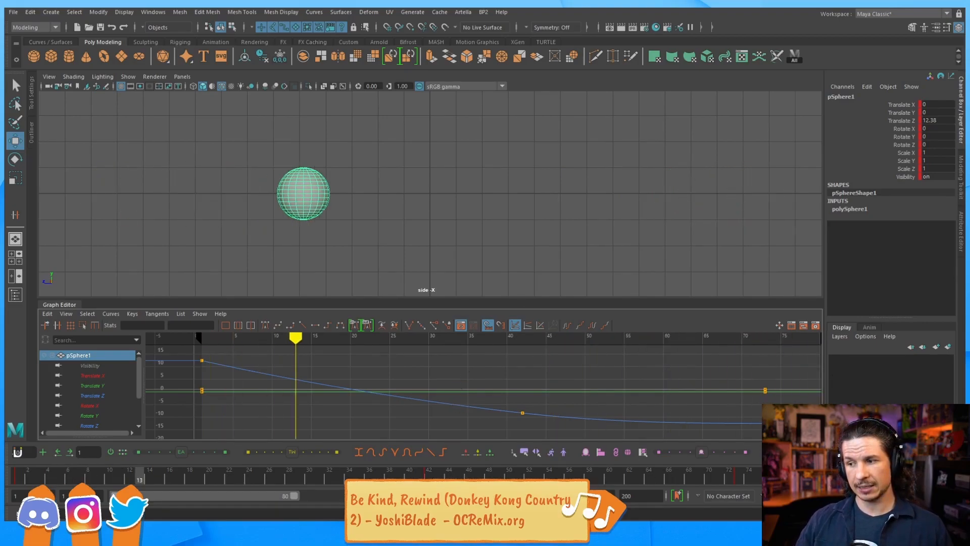
Stop the playback at frame 22 after reviewing the sphere's eased roll
{"action": "key", "text": "alt+v"}
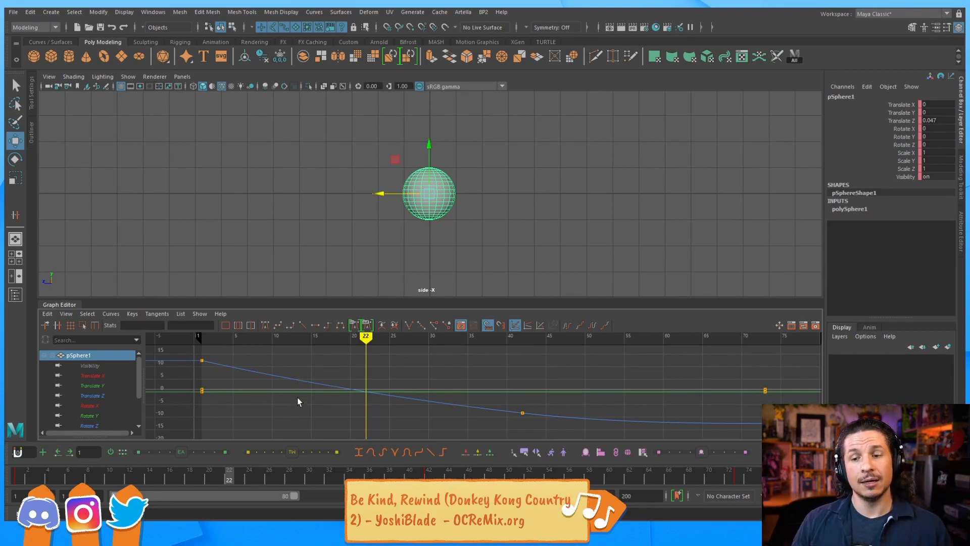
{"action": "left_click", "coordinate": [274, 374]}
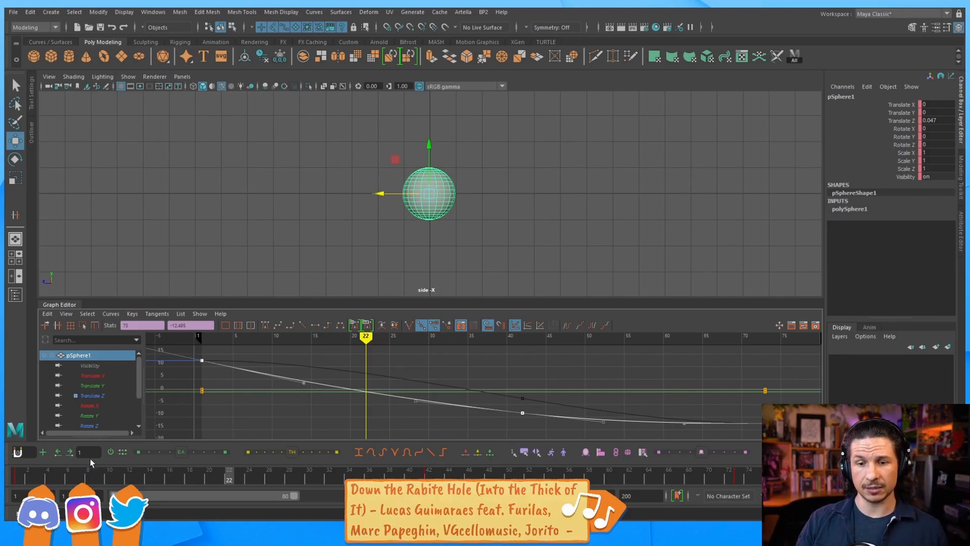
{"action": "left_click", "coordinate": [25, 477]}
{"action": "mouse_move", "coordinate": [24, 478]}
{"action": "left_mouse_down"}
{"action": "mouse_move", "coordinate": [723, 475]}
{"action": "mouse_move", "coordinate": [22, 475]}
{"action": "left_mouse_up"}
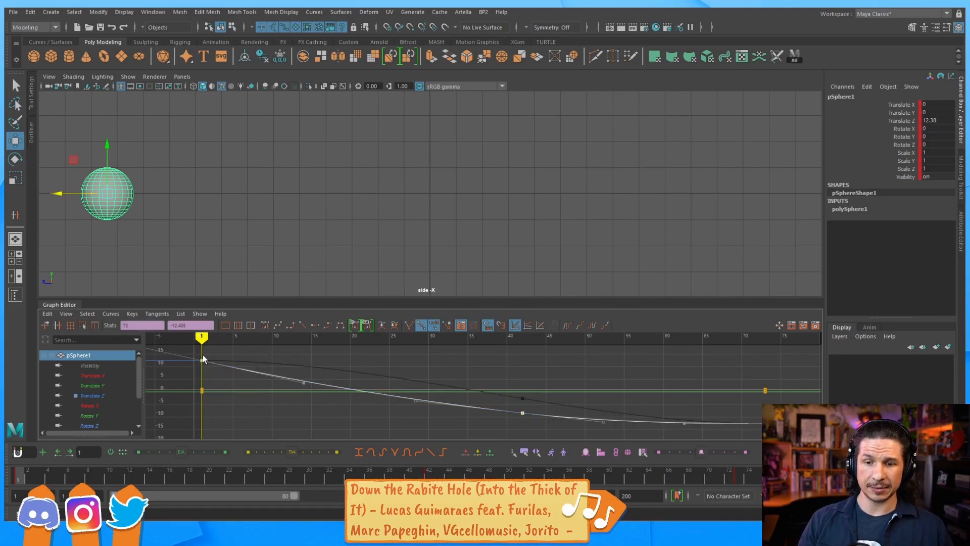
Isolate the Rotate X curve and paste the copied easing curve onto it
{"action": "left_click", "coordinate": [48, 313]}
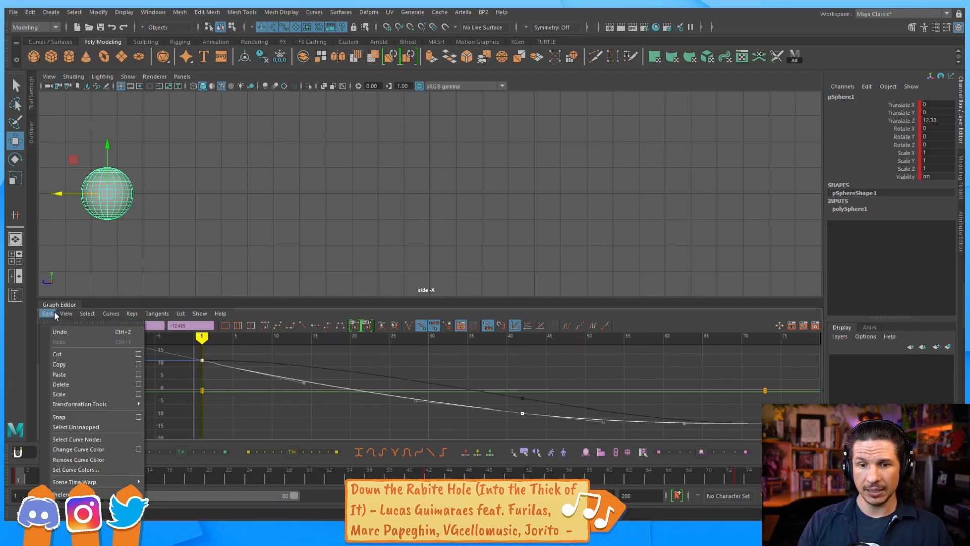
{"action": "left_click", "coordinate": [69, 366]}
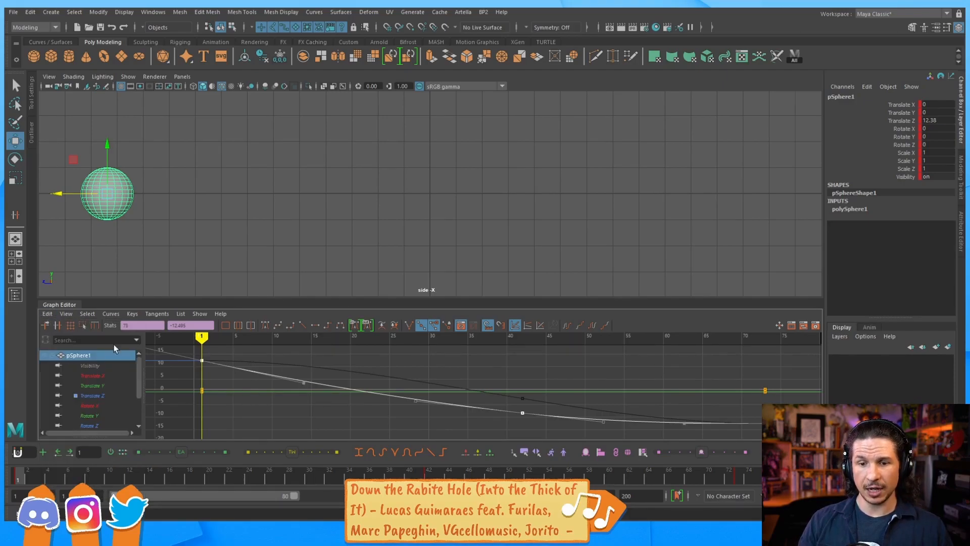
{"action": "left_click", "coordinate": [101, 406]}
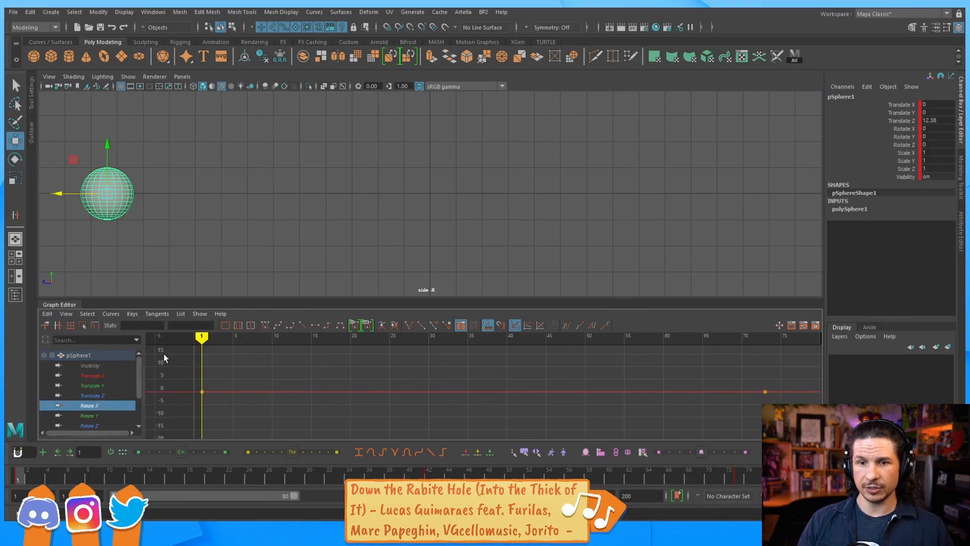
{"action": "key", "text": "e"}
{"action": "left_click_drag", "start_coordinate": [256, 375], "coordinate": [279, 403]}
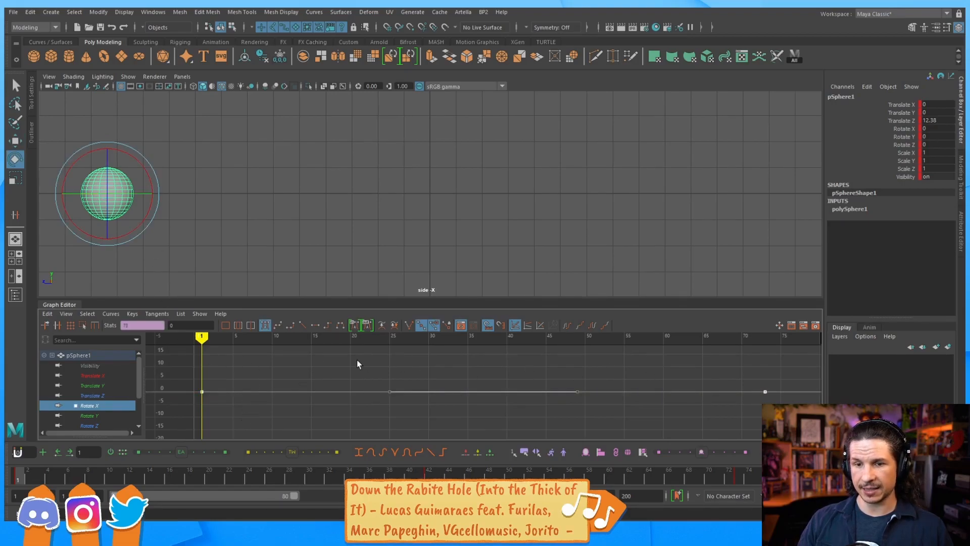
{"action": "left_click", "coordinate": [47, 314]}
{"action": "left_click", "coordinate": [71, 373]}
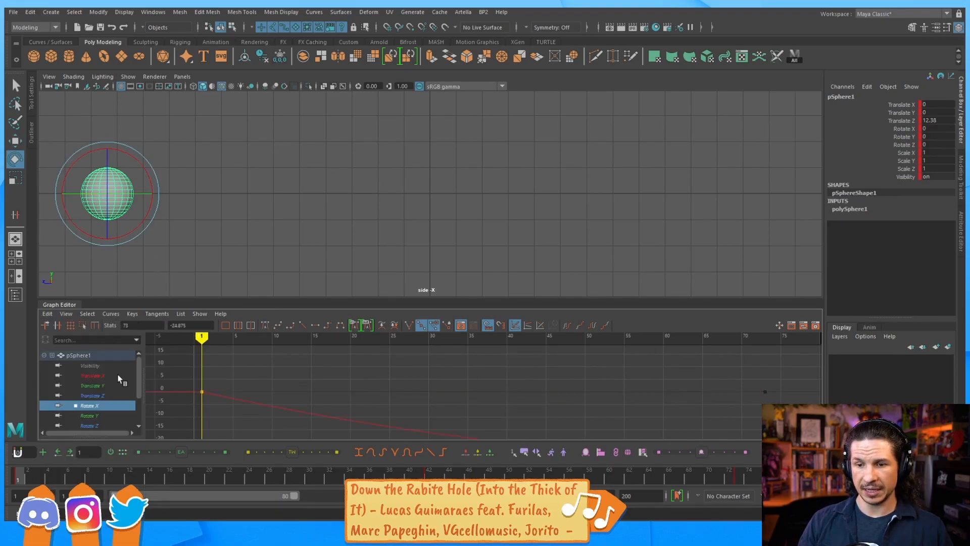
Delete the stray last Rotate X key and check the sphere at frame 2
{"action": "right_click_drag", "start_coordinate": [466, 375], "coordinate": [565, 410], "text": "alt"}
{"action": "middle_click_drag", "start_coordinate": [564, 411], "coordinate": [454, 393], "text": "alt"}
{"action": "left_click_drag", "start_coordinate": [765, 364], "coordinate": [678, 400]}
{"action": "key", "text": "Delete"}
{"action": "left_click", "coordinate": [469, 396]}
{"action": "left_click_drag", "start_coordinate": [24, 472], "coordinate": [15, 430]}
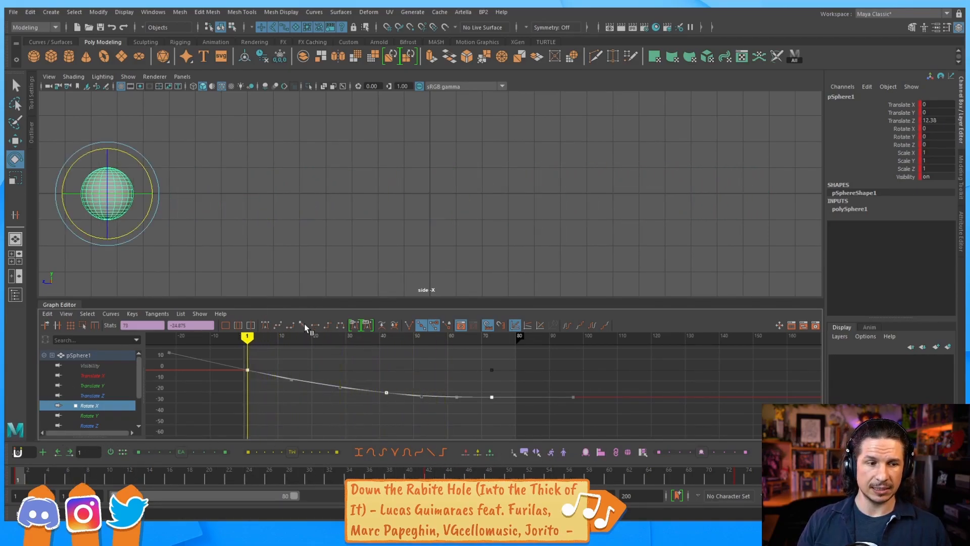
{"action": "left_click_drag", "start_coordinate": [38, 474], "coordinate": [130, 475]}
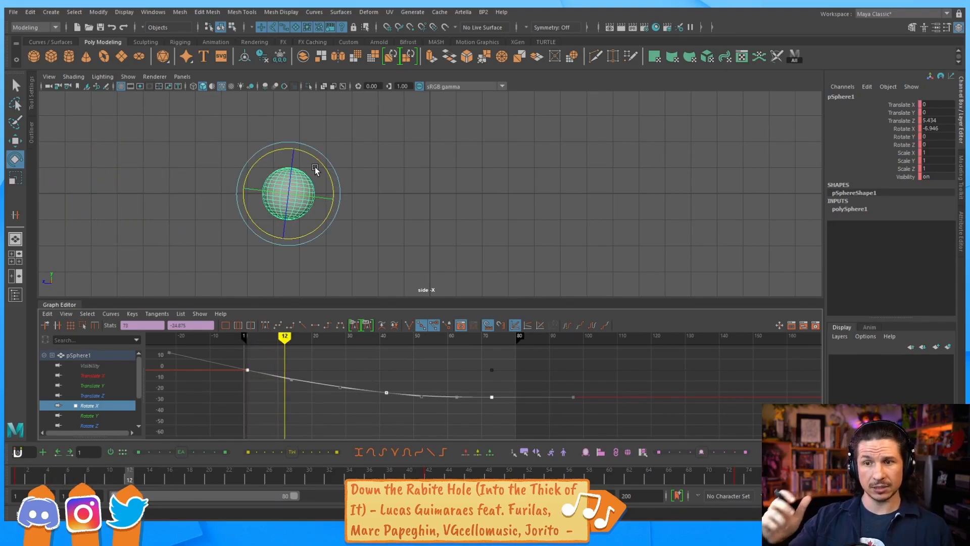
{"action": "mouse_move", "coordinate": [26, 474]}
{"action": "left_mouse_down"}
{"action": "mouse_move", "coordinate": [542, 470]}
{"action": "mouse_move", "coordinate": [77, 426]}
{"action": "mouse_move", "coordinate": [441, 438]}
{"action": "mouse_move", "coordinate": [298, 436]}
{"action": "left_mouse_up"}
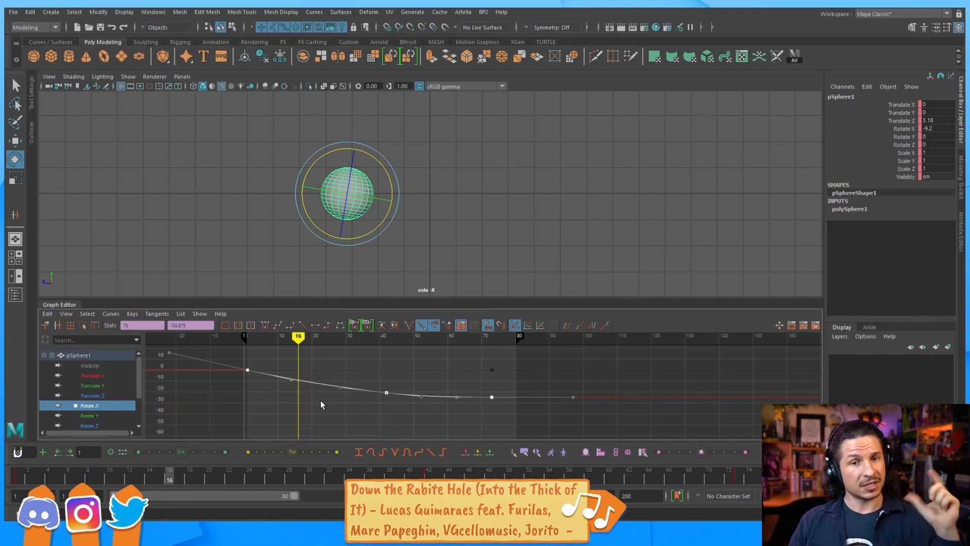
{"action": "left_click_drag", "start_coordinate": [18, 477], "coordinate": [253, 452]}
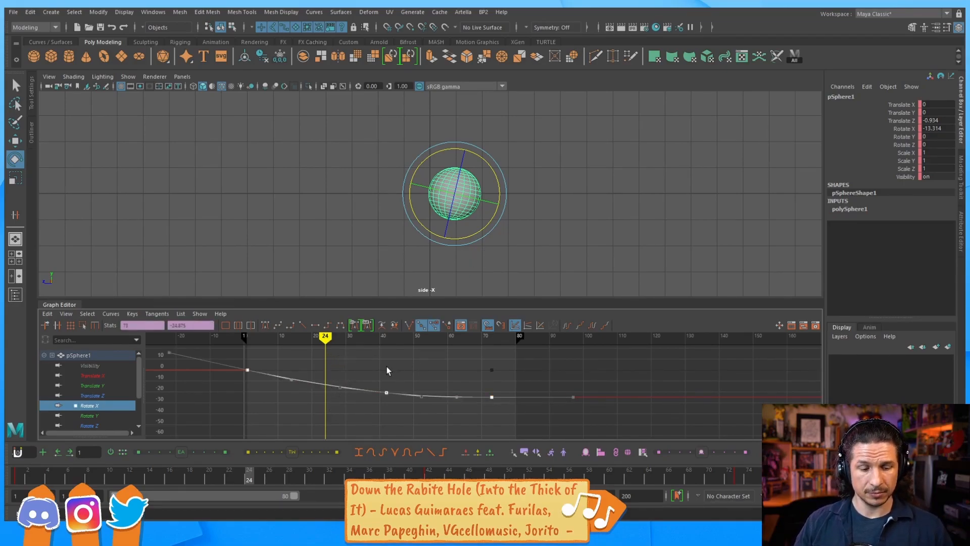
Scale the Rotate X keys vertically for more spin and scrub to preview
{"action": "key", "text": "r"}
{"action": "middle_click_drag", "start_coordinate": [398, 375], "coordinate": [399, 278]}
{"action": "middle_click_drag", "start_coordinate": [399, 403], "coordinate": [399, 370]}
{"action": "left_click_drag", "start_coordinate": [63, 462], "coordinate": [279, 463]}
Zoom the side view in on the sphere and scrub frames 13 to 33 to watch the spin
{"action": "right_click_drag", "start_coordinate": [536, 240], "coordinate": [818, 236], "text": "alt"}
{"action": "middle_click_drag", "start_coordinate": [602, 217], "coordinate": [360, 191], "text": "alt"}
{"action": "right_click_drag", "start_coordinate": [384, 194], "coordinate": [663, 216], "text": "alt"}
{"action": "middle_click_drag", "start_coordinate": [543, 208], "coordinate": [606, 210], "text": "alt"}
{"action": "right_click_drag", "start_coordinate": [536, 222], "coordinate": [604, 228], "text": "alt"}
{"action": "middle_click_drag", "start_coordinate": [604, 228], "coordinate": [656, 226], "text": "alt"}
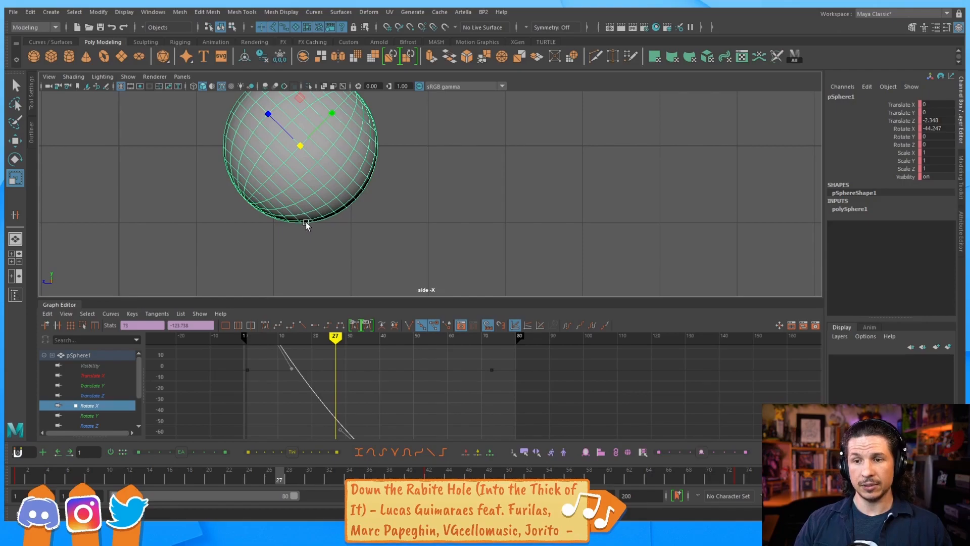
{"action": "left_click", "coordinate": [134, 472]}
{"action": "left_click_drag", "start_coordinate": [135, 473], "coordinate": [329, 473]}
Scale the Rotate X keys steeper again, checking the rotation around frame 33
{"action": "key", "text": "f"}
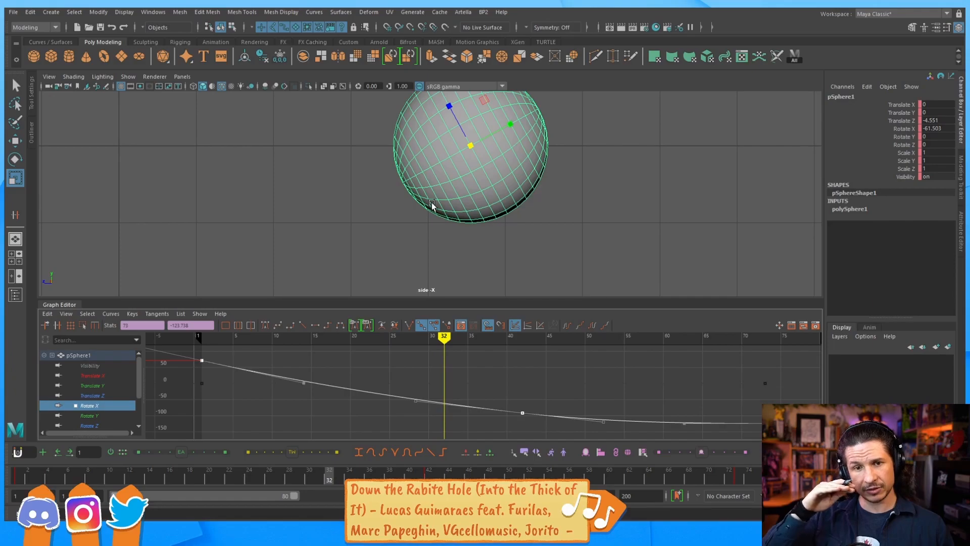
{"action": "mouse_move", "coordinate": [398, 380]}
{"action": "middle_mouse_down"}
{"action": "mouse_move", "coordinate": [399, 353]}
{"action": "mouse_move", "coordinate": [392, 372]}
{"action": "middle_mouse_up"}
{"action": "left_click_drag", "start_coordinate": [313, 481], "coordinate": [330, 466]}
{"action": "middle_click_drag", "start_coordinate": [418, 408], "coordinate": [418, 391]}
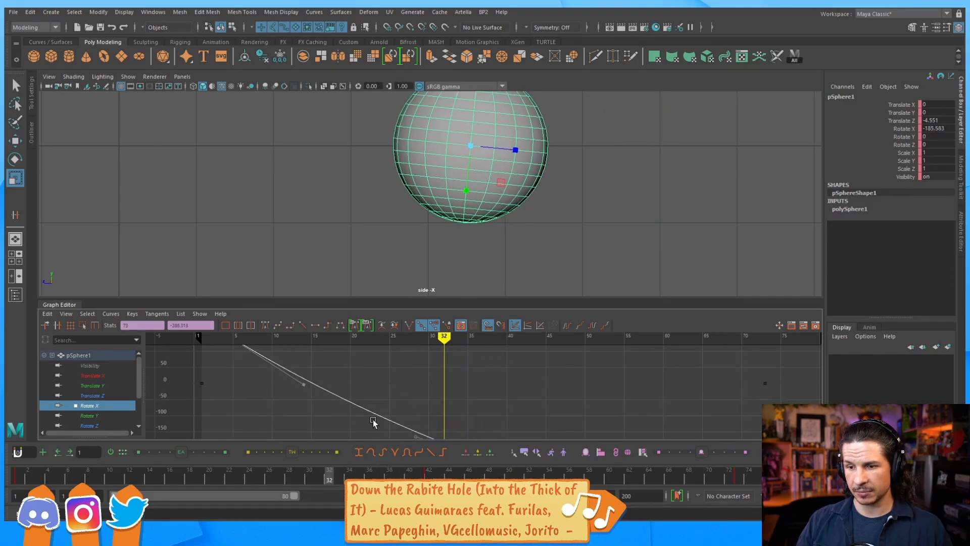
{"action": "left_click_drag", "start_coordinate": [331, 478], "coordinate": [310, 477]}
{"action": "key", "text": "f"}
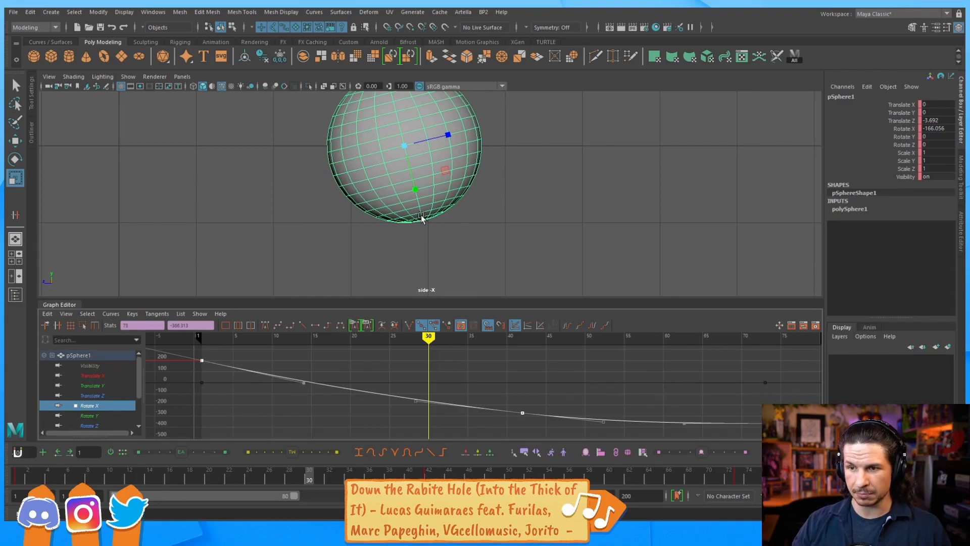
Check the roll around frame 30, try stretching the Rotate X curve taller, then undo
{"action": "mouse_move", "coordinate": [312, 472]}
{"action": "left_mouse_down"}
{"action": "mouse_move", "coordinate": [301, 475]}
{"action": "mouse_move", "coordinate": [310, 474]}
{"action": "left_mouse_up"}
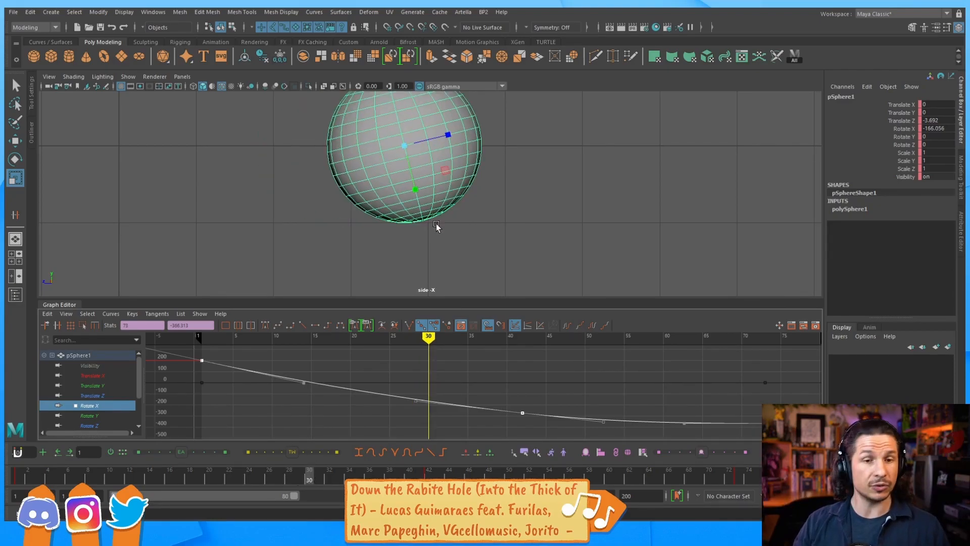
{"action": "left_click", "coordinate": [302, 478]}
{"action": "left_click_drag", "start_coordinate": [302, 478], "coordinate": [320, 481]}
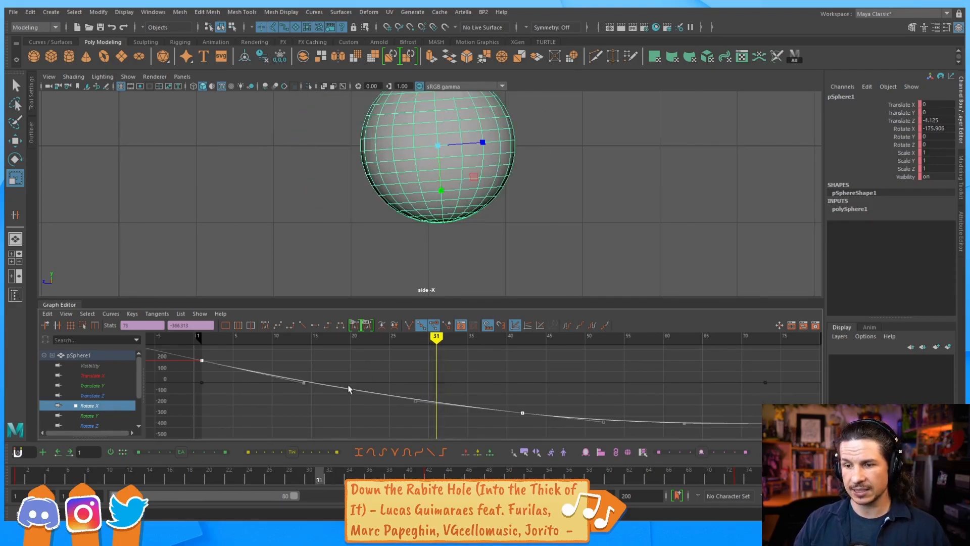
{"action": "middle_click_drag", "start_coordinate": [394, 388], "coordinate": [394, 368], "text": "shift"}
{"action": "key", "text": "ctrl+z"}
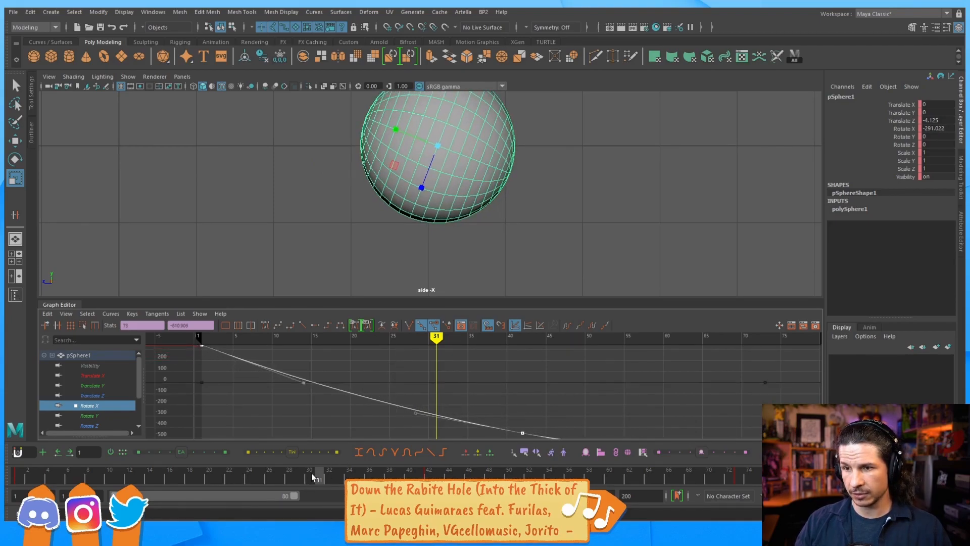
Scale the Rotate X curve steeper, comparing the roll across frames 32 to 36
{"action": "left_click", "coordinate": [331, 476]}
{"action": "left_click_drag", "start_coordinate": [332, 475], "coordinate": [360, 475]}
{"action": "middle_click_drag", "start_coordinate": [444, 388], "coordinate": [430, 396], "text": "shift"}
{"action": "left_click_drag", "start_coordinate": [360, 475], "coordinate": [420, 449]}
Follow the sphere to frame 69 and zoom the side view out to see its path
{"action": "middle_click_drag", "start_coordinate": [705, 220], "coordinate": [301, 157], "text": "alt"}
{"action": "middle_click_drag", "start_coordinate": [685, 377], "coordinate": [488, 358], "text": "alt"}
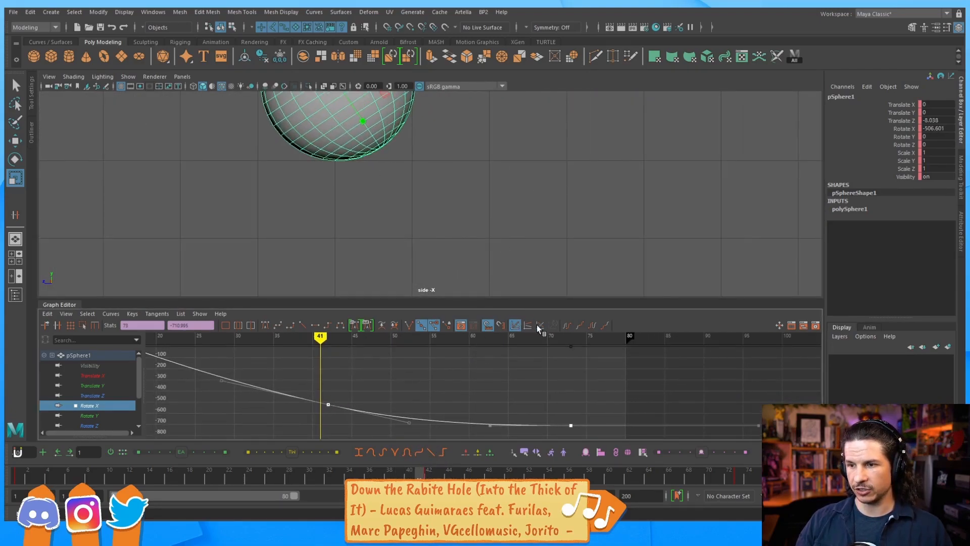
{"action": "left_click_drag", "start_coordinate": [473, 463], "coordinate": [599, 452]}
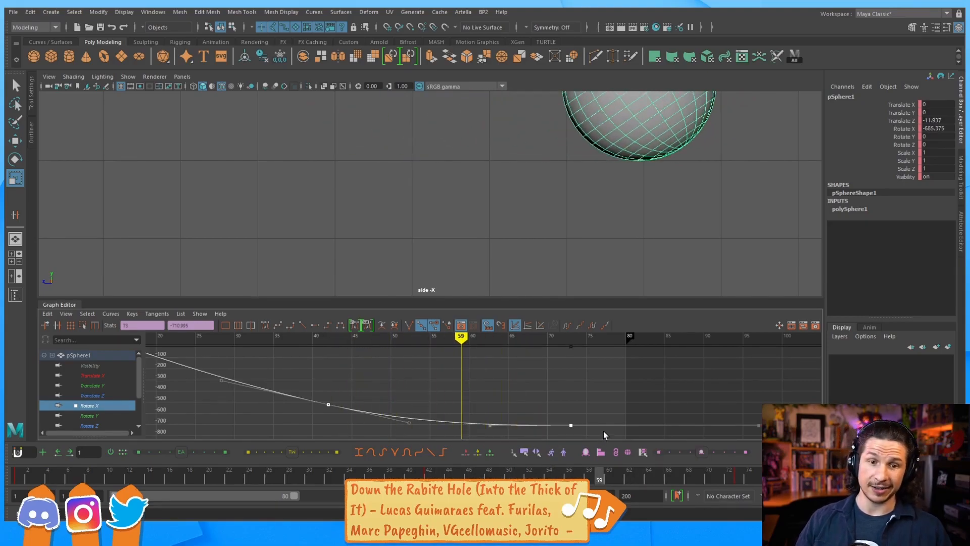
{"action": "right_click_drag", "start_coordinate": [656, 193], "coordinate": [422, 188], "text": "alt"}
{"action": "middle_click_drag", "start_coordinate": [422, 188], "coordinate": [532, 219], "text": "alt"}
{"action": "right_click_drag", "start_coordinate": [533, 220], "coordinate": [456, 206], "text": "alt"}
Deselect the sphere, reframe the side view, and play the roll from frame 1
{"action": "key", "text": "w"}
{"action": "left_click", "coordinate": [448, 272]}
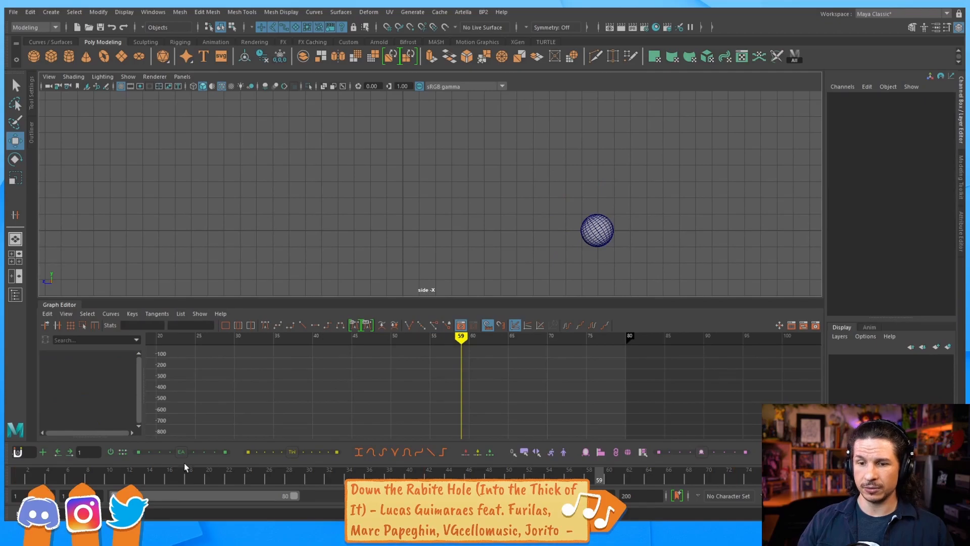
{"action": "mouse_move", "coordinate": [25, 476]}
{"action": "left_mouse_down"}
{"action": "mouse_move", "coordinate": [43, 476]}
{"action": "mouse_move", "coordinate": [19, 475]}
{"action": "left_mouse_up"}
{"action": "middle_click_drag", "start_coordinate": [448, 224], "coordinate": [380, 215], "text": "alt"}
{"action": "right_click_drag", "start_coordinate": [380, 215], "coordinate": [477, 235], "text": "alt"}
{"action": "middle_click_drag", "start_coordinate": [478, 236], "coordinate": [511, 236], "text": "alt"}
{"action": "left_click_drag", "start_coordinate": [27, 476], "coordinate": [6, 414]}
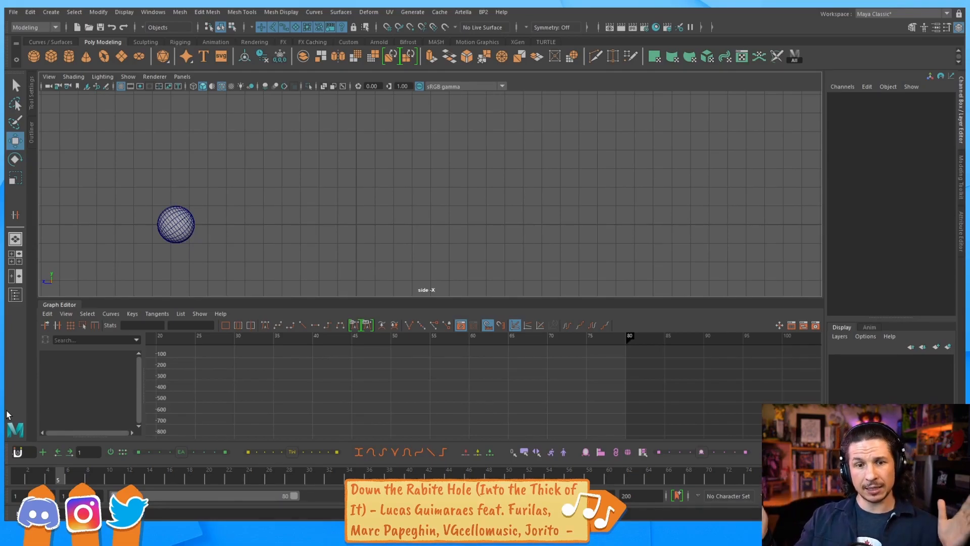
{"action": "left_click_drag", "start_coordinate": [49, 474], "coordinate": [18, 480]}
{"action": "key", "text": "alt+v"}
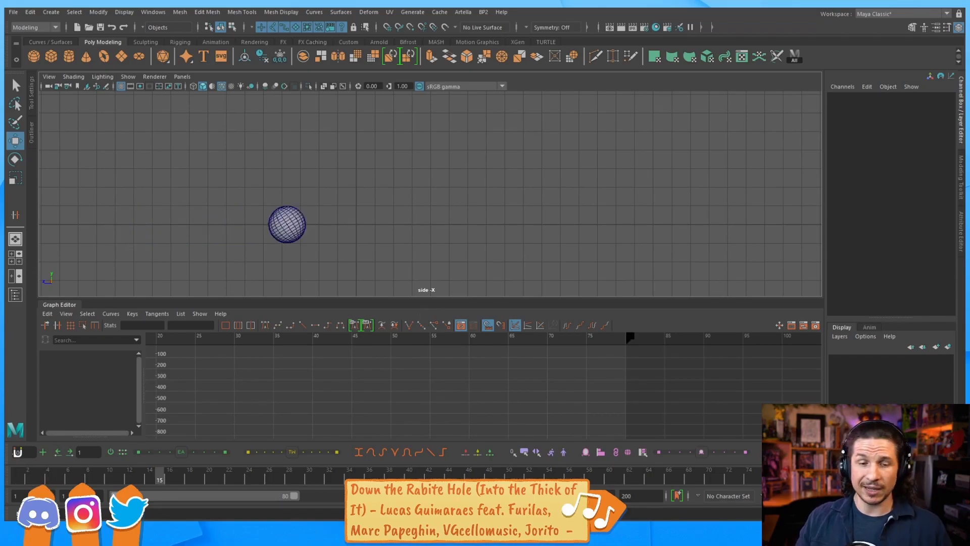